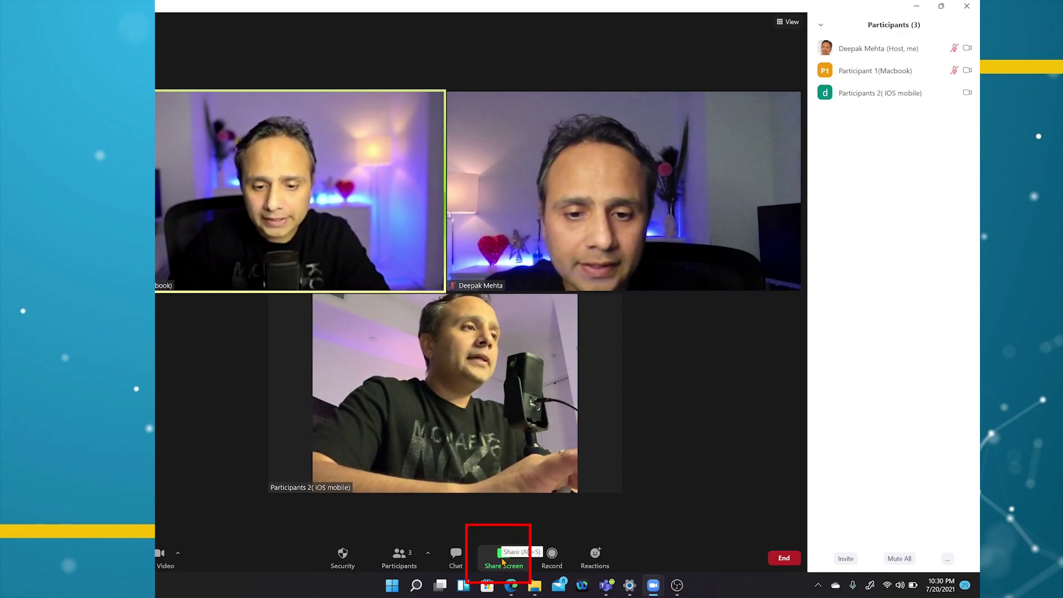
# Share a blank whiteboard with the meeting from the Share Screen options.
pyautogui.click(501, 558)
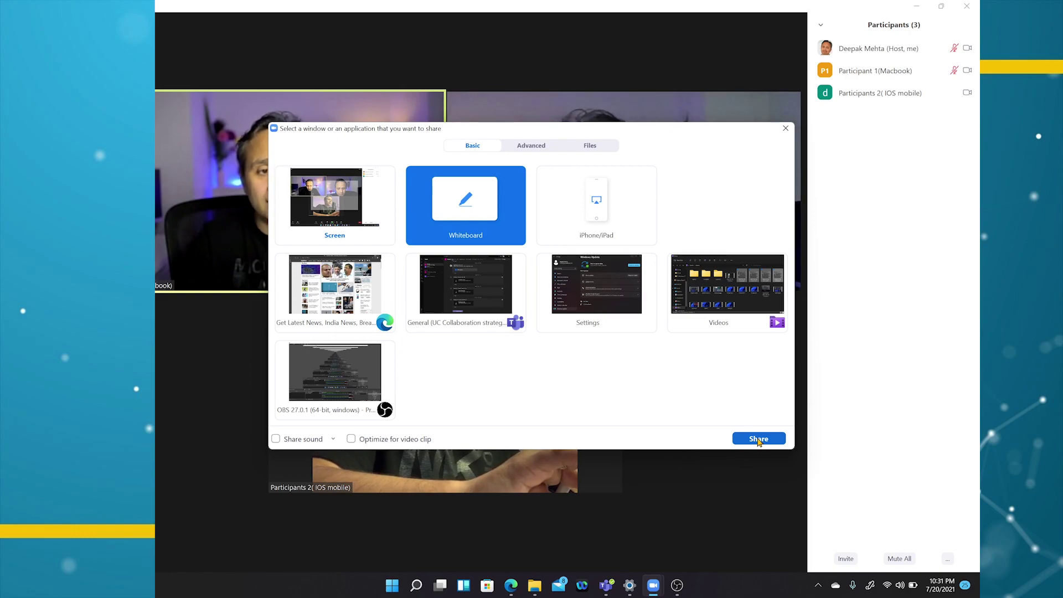
pyautogui.click(758, 439)
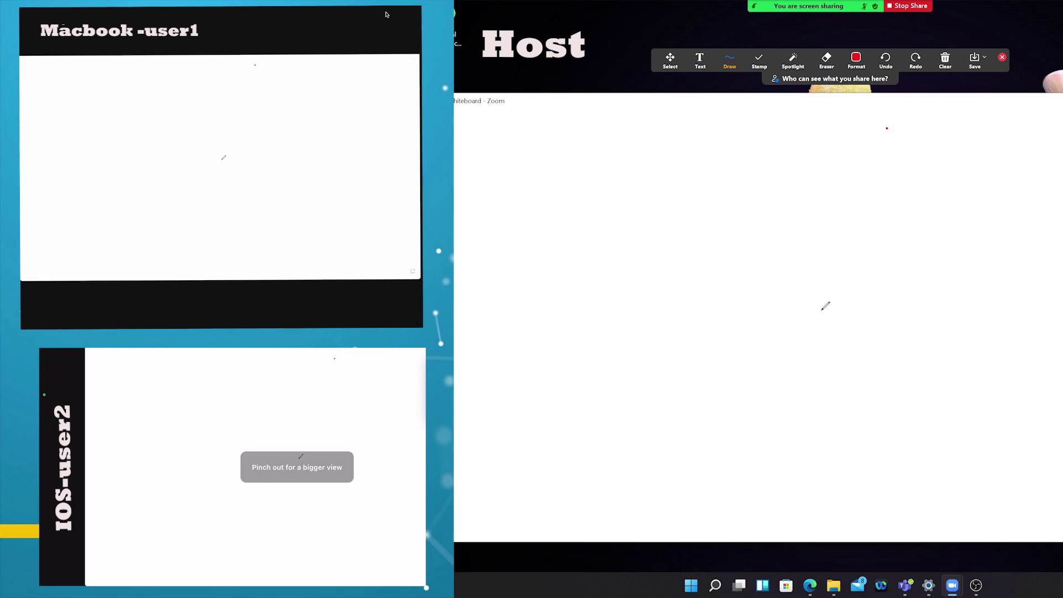
# Open the Draw menu on the whiteboard's annotation toolbar.
pyautogui.moveTo(364, 33)
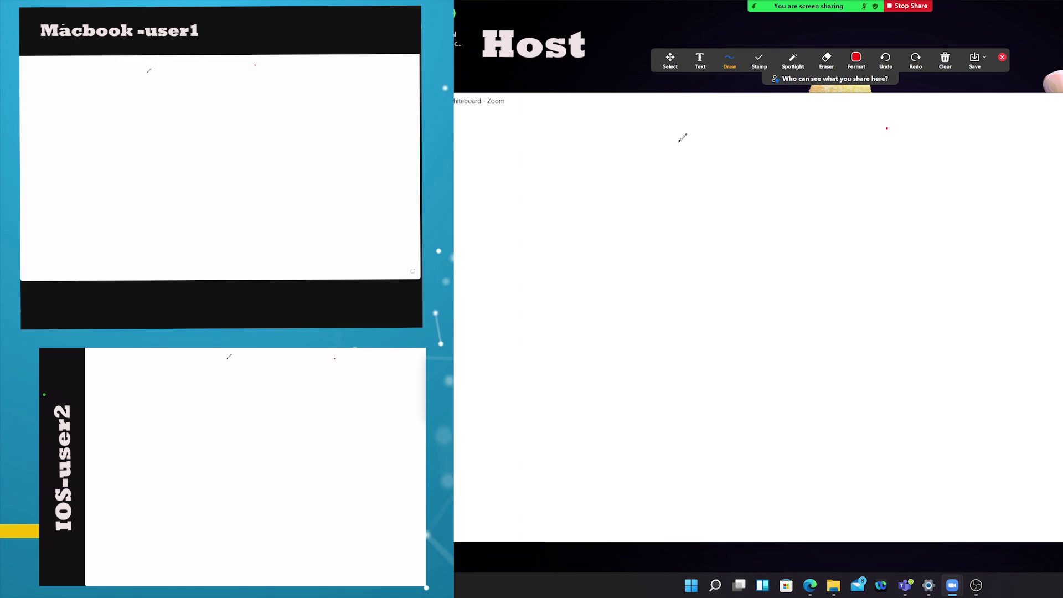
pyautogui.click(730, 59)
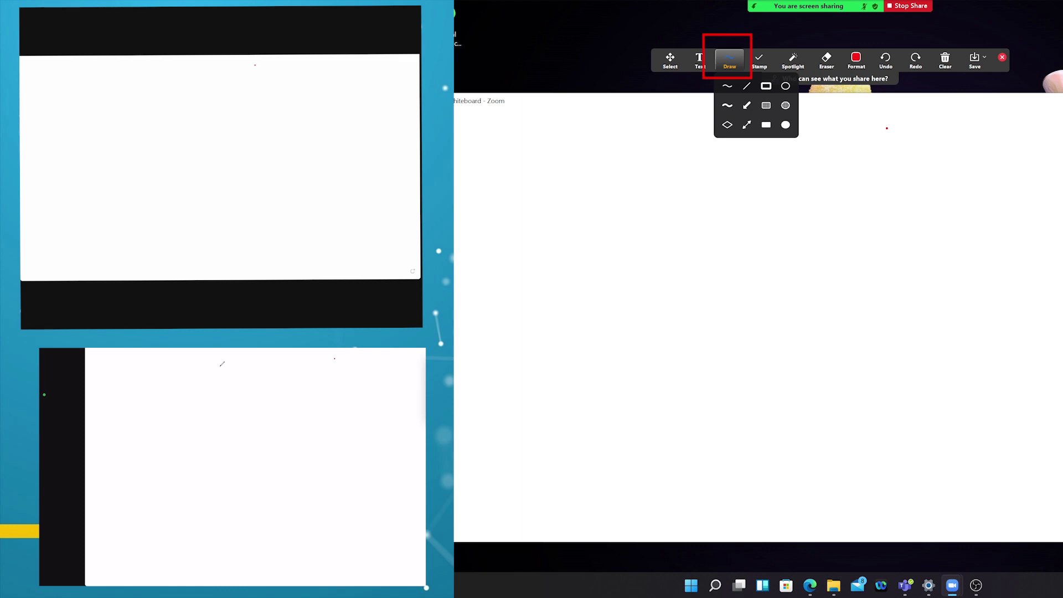
# Write a red handwritten signature at the whiteboard's left and underline it.
pyautogui.press('Escape')
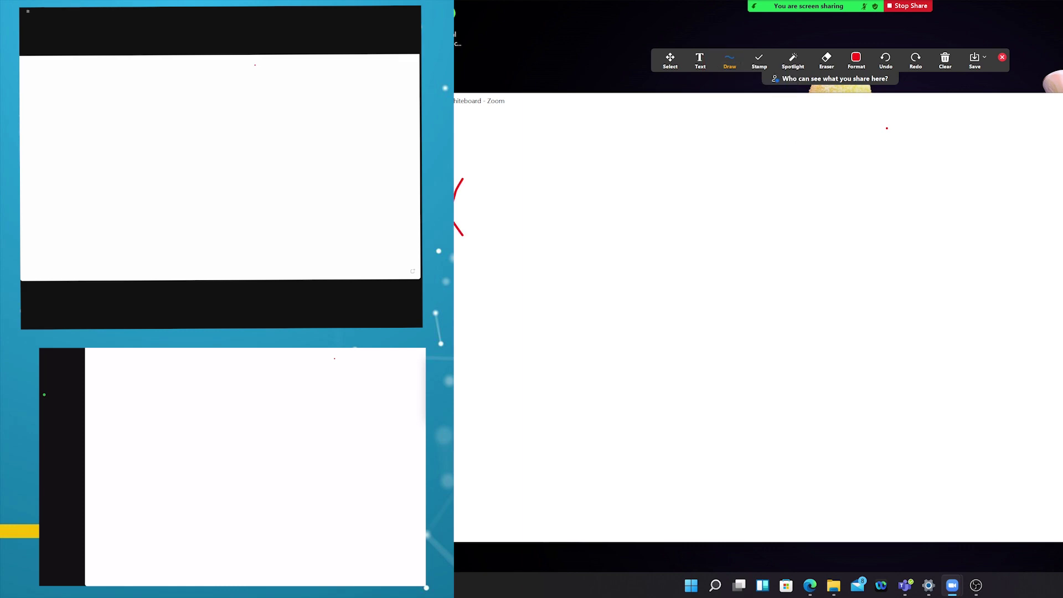
pyautogui.moveTo(463, 236)
pyautogui.mouseDown()
pyautogui.moveTo(508, 182)
pyautogui.moveTo(554, 165)
pyautogui.mouseUp()
pyautogui.moveTo(520, 247); pyautogui.dragTo(556, 216)
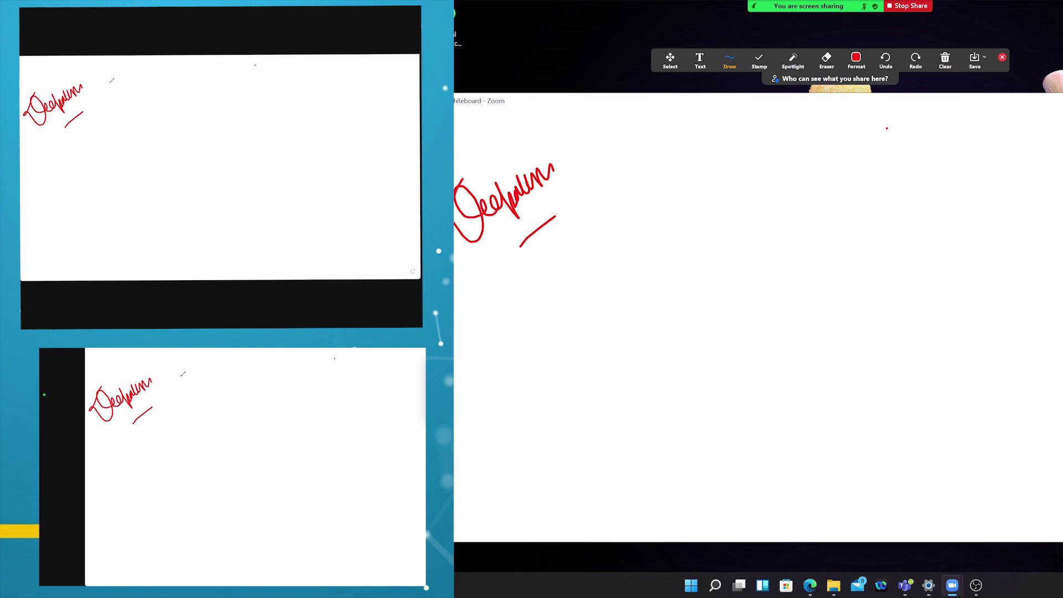
pyautogui.click(730, 59)
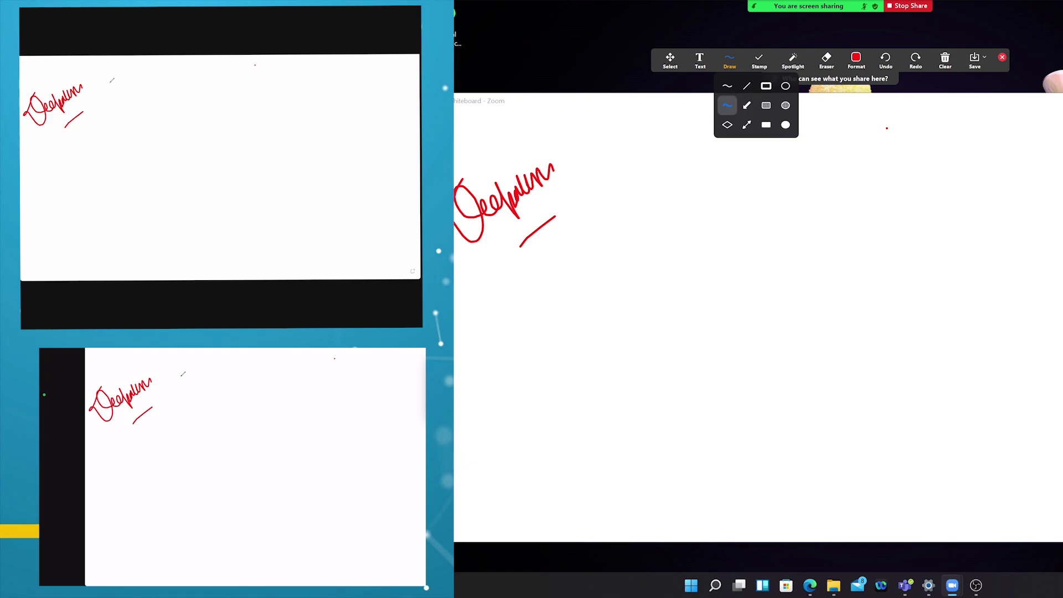
# Draw a red rectangle and a large red ellipse to its right, plus a small ellipse inside the rectangle.
pyautogui.click(766, 86)
pyautogui.moveTo(644, 166); pyautogui.dragTo(696, 209)
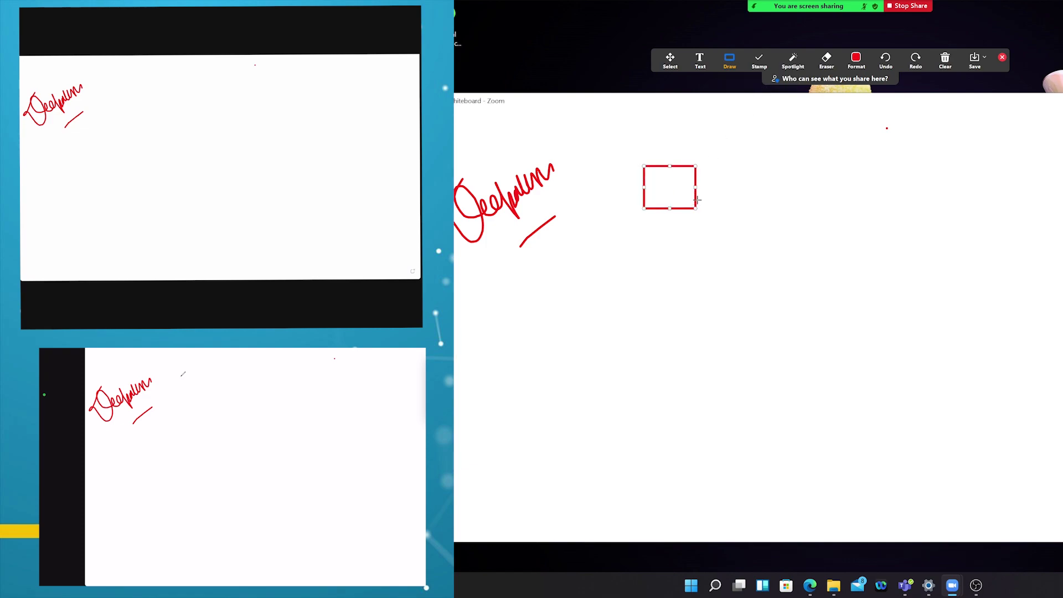
pyautogui.click(730, 60)
pyautogui.click(786, 86)
pyautogui.moveTo(786, 149); pyautogui.dragTo(917, 238)
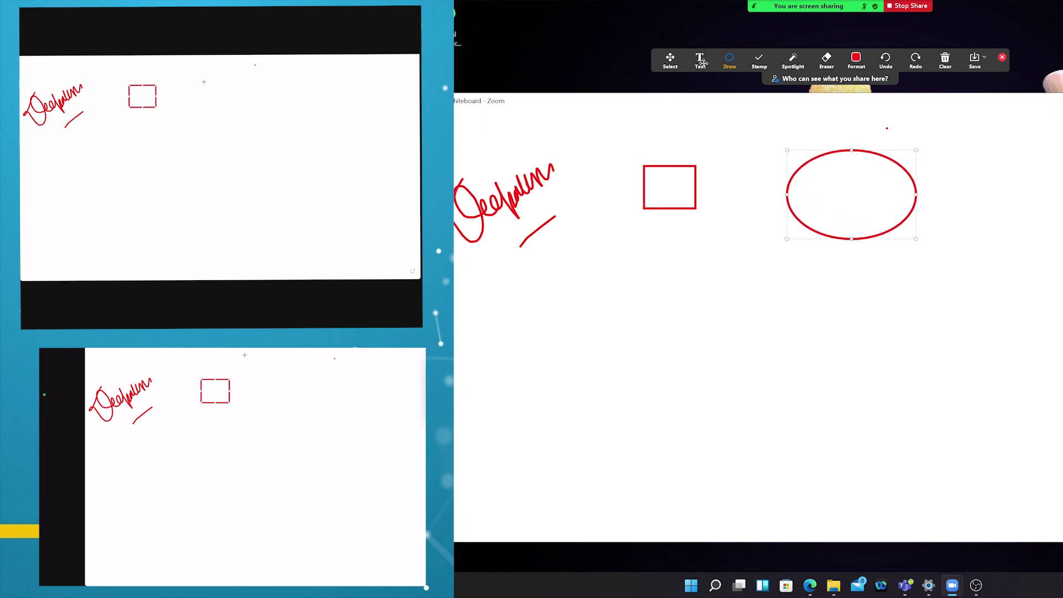
pyautogui.moveTo(653, 177); pyautogui.dragTo(678, 192)
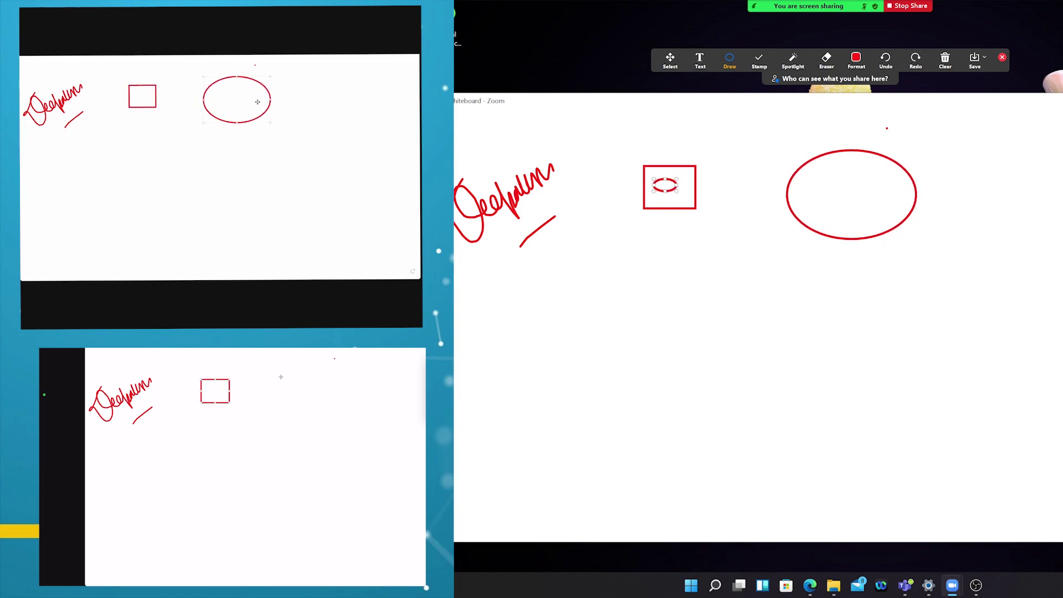
# Label the rectangle 'home' and the ellipse 'office' with green text.
pyautogui.click(700, 59)
pyautogui.click(659, 179)
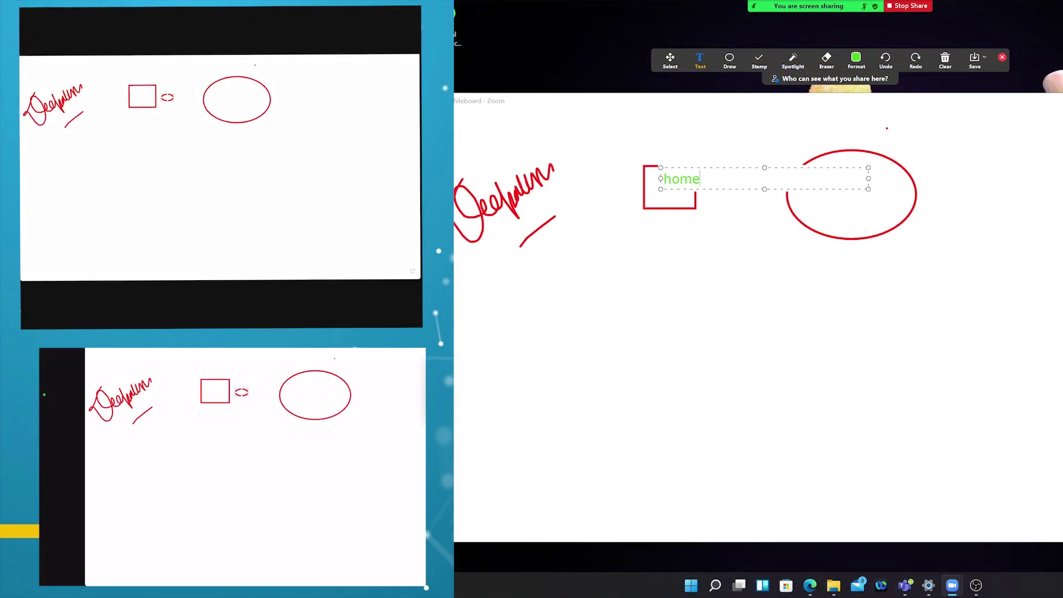
pyautogui.click(740, 230)
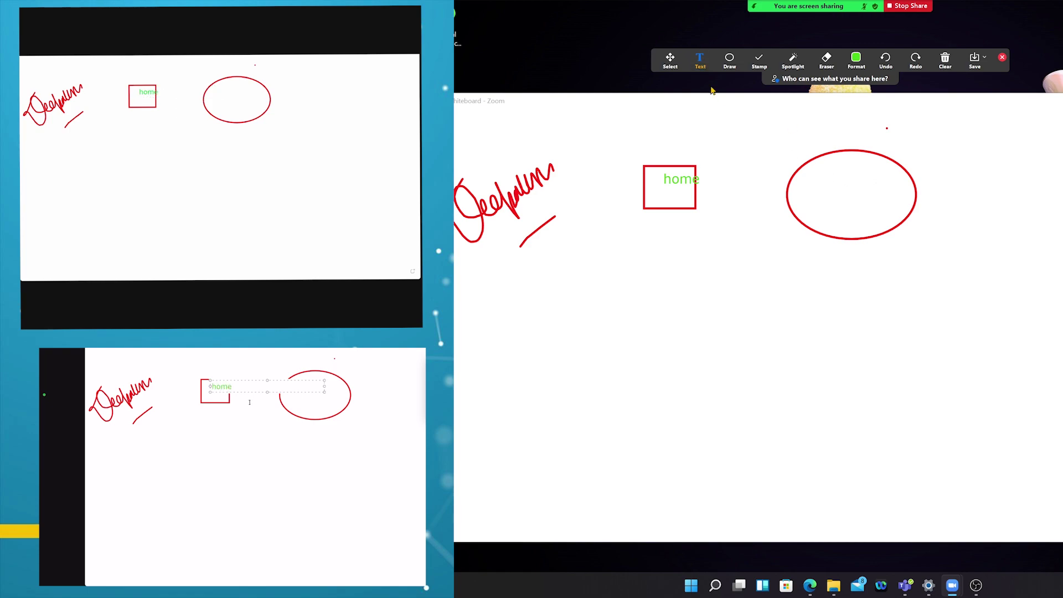
pyautogui.click(822, 176)
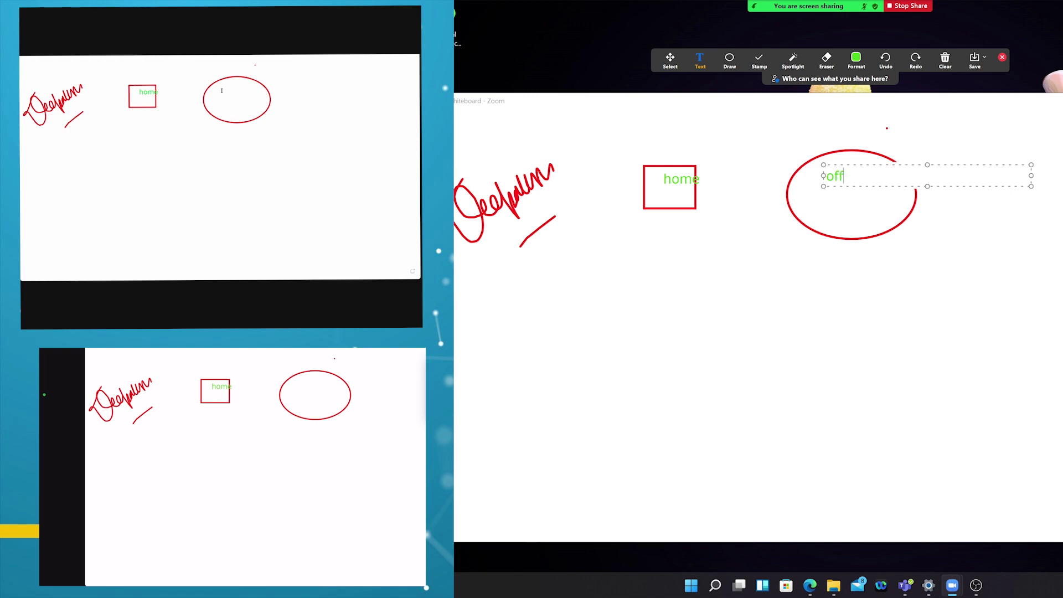
pyautogui.click(750, 201)
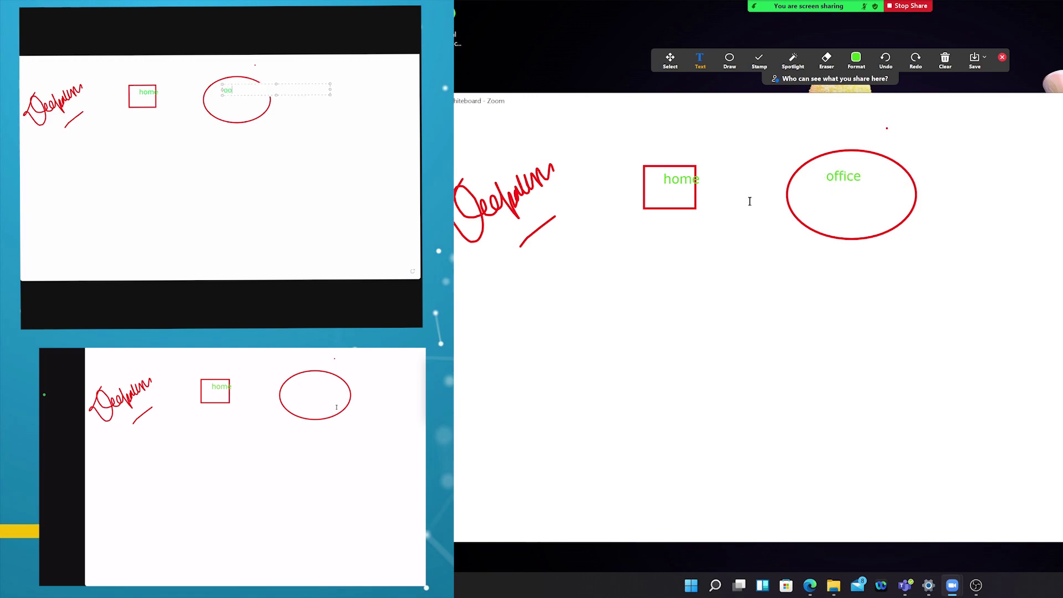
pyautogui.click(730, 60)
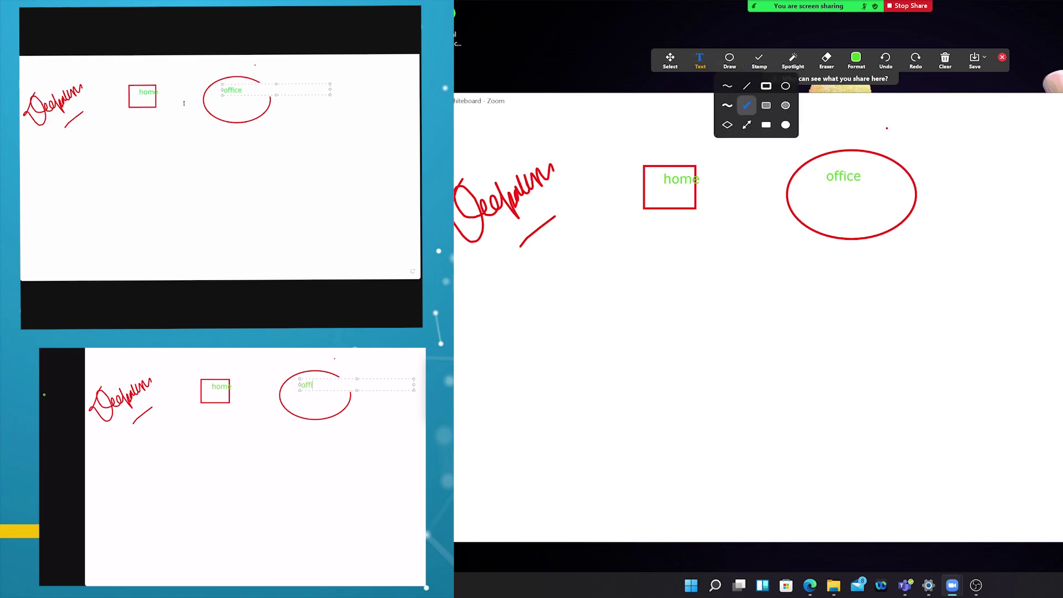
# Draw a red arrow from the home box to the office ellipse and stamp a heart in the box.
pyautogui.click(747, 105)
pyautogui.moveTo(700, 190); pyautogui.dragTo(788, 190)
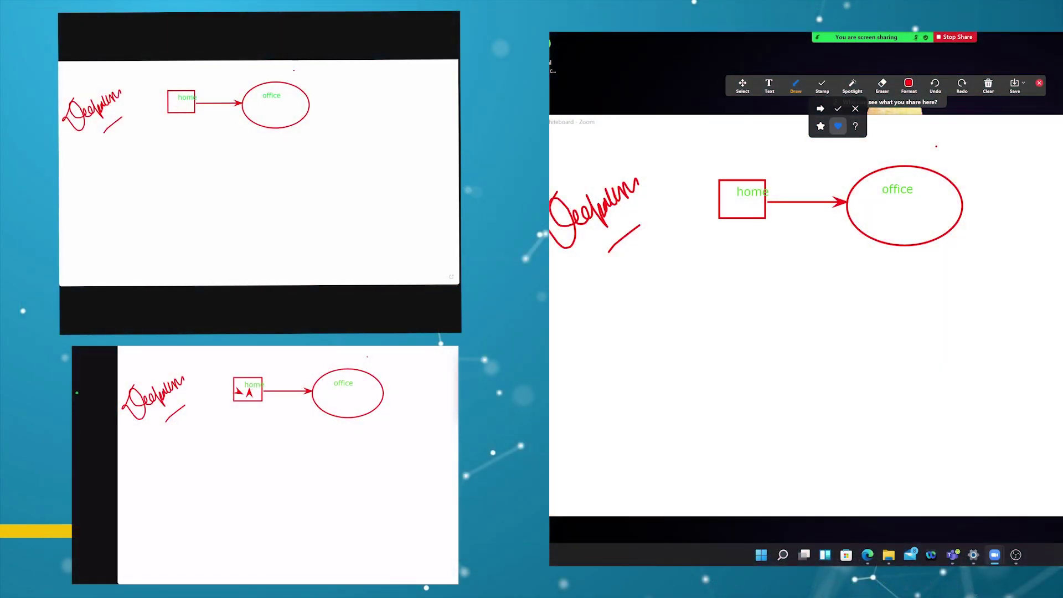
pyautogui.click(838, 126)
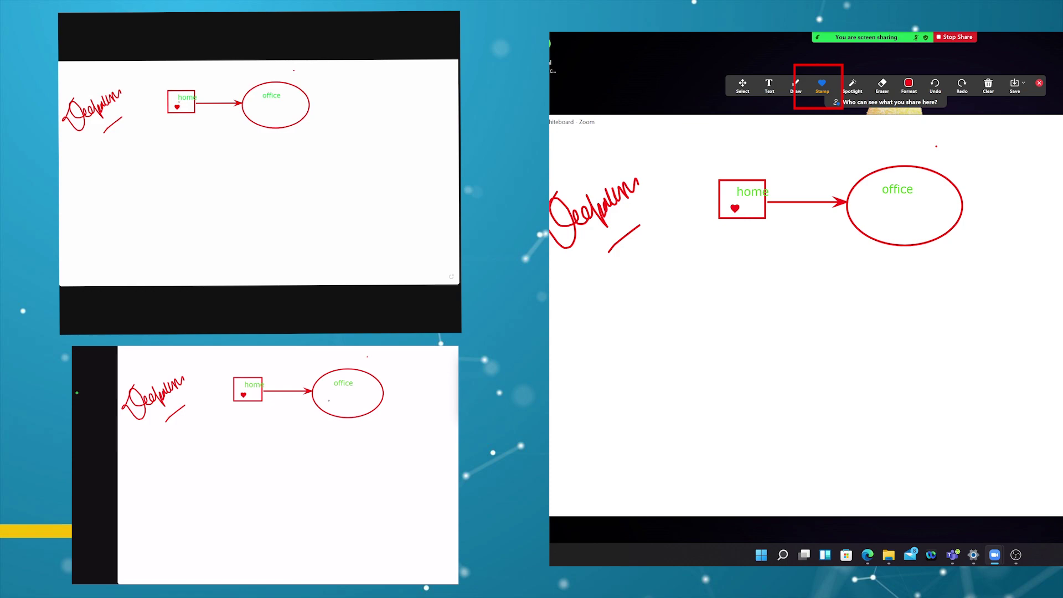
# Stamp a check mark and an X side by side inside the office ellipse.
pyautogui.click(823, 84)
pyautogui.click(875, 214)
pyautogui.click(823, 86)
pyautogui.click(838, 108)
pyautogui.click(897, 211)
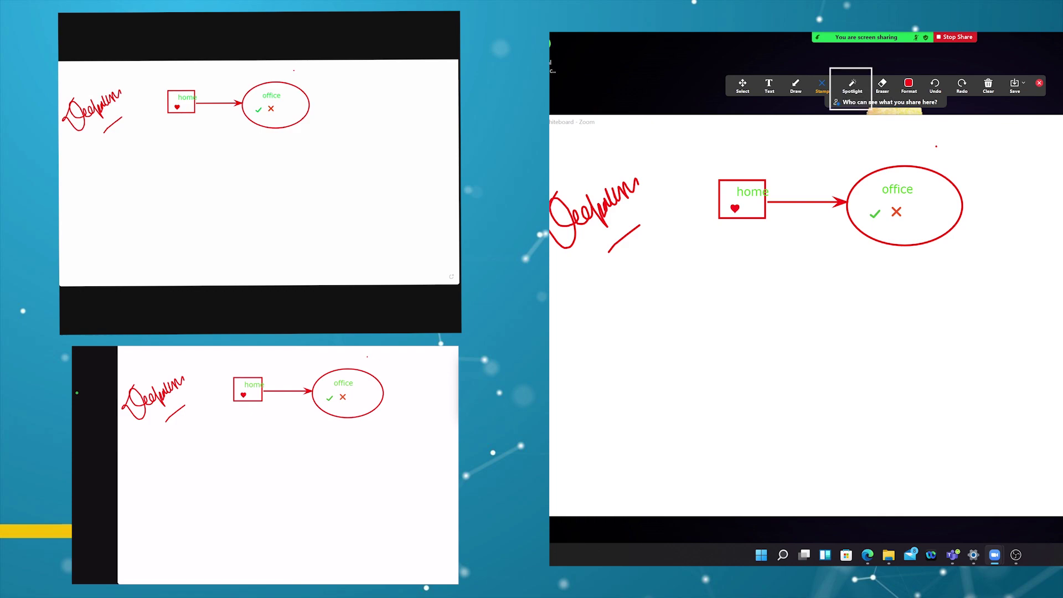
pyautogui.click(852, 86)
# Turn on the spotlight, showing a red dot near the office ellipse.
pyautogui.click(847, 108)
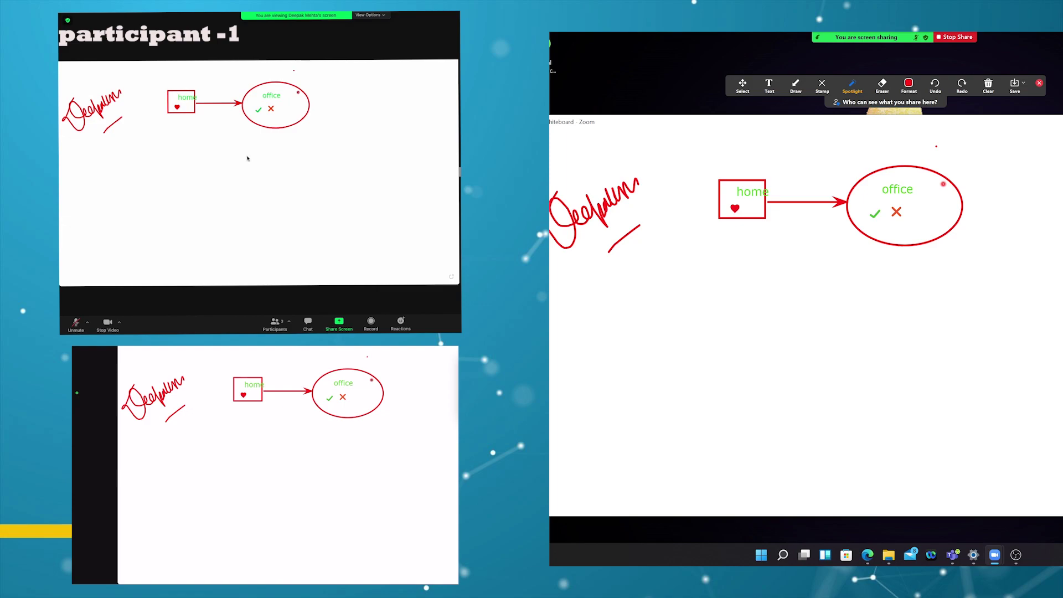
# Enable annotation on participant 1's view through View Options > Annotate.
pyautogui.click(384, 16)
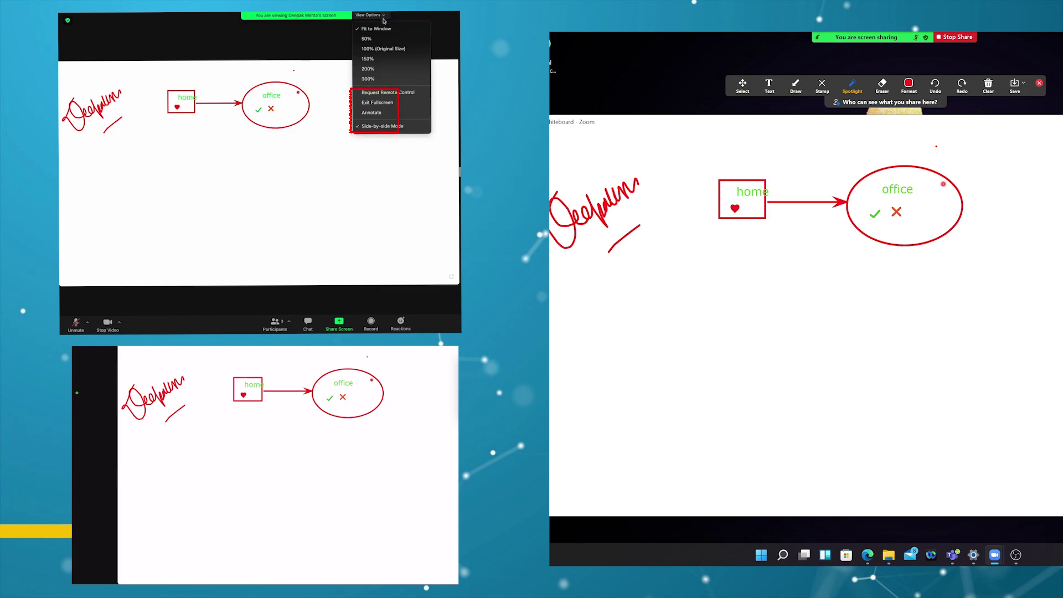
pyautogui.click(372, 112)
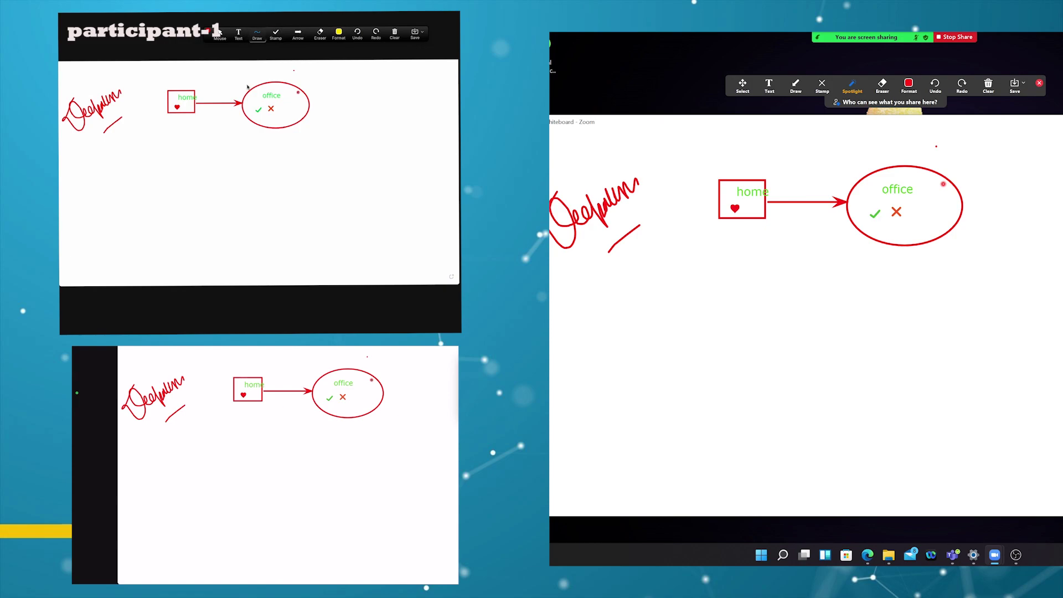
# As participant 1, draw a yellow scribble below the signature and a semi-transparent yellow filled square.
pyautogui.click(256, 36)
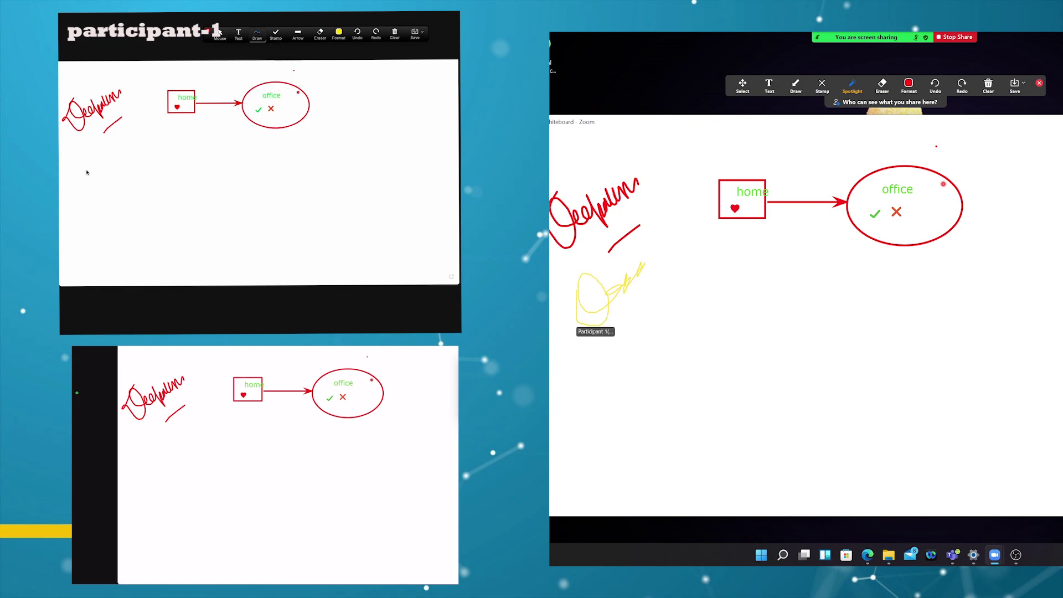
pyautogui.moveTo(86, 156); pyautogui.dragTo(114, 153)
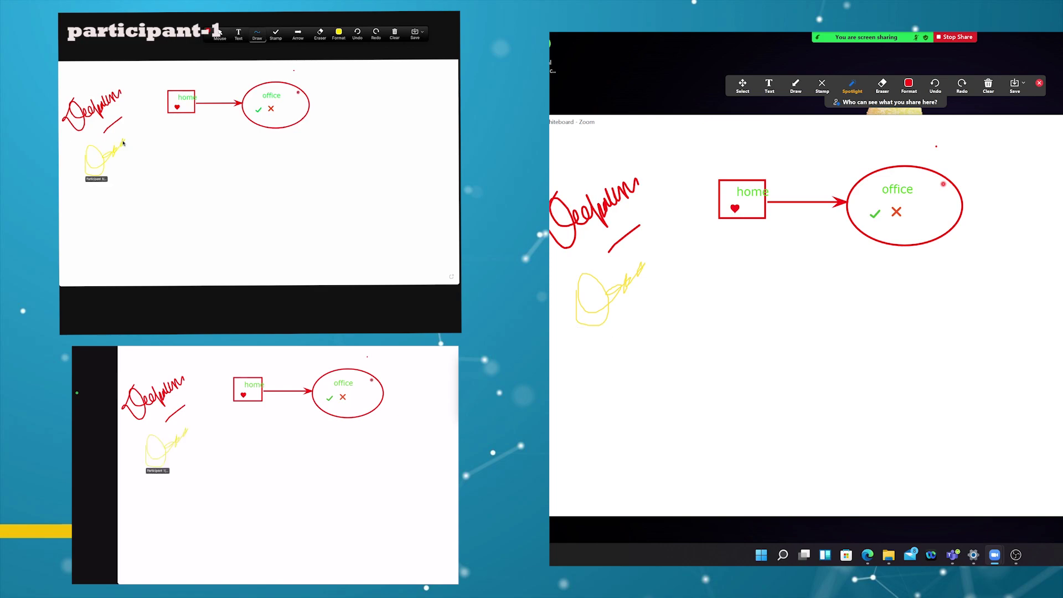
pyautogui.click(257, 35)
pyautogui.click(264, 69)
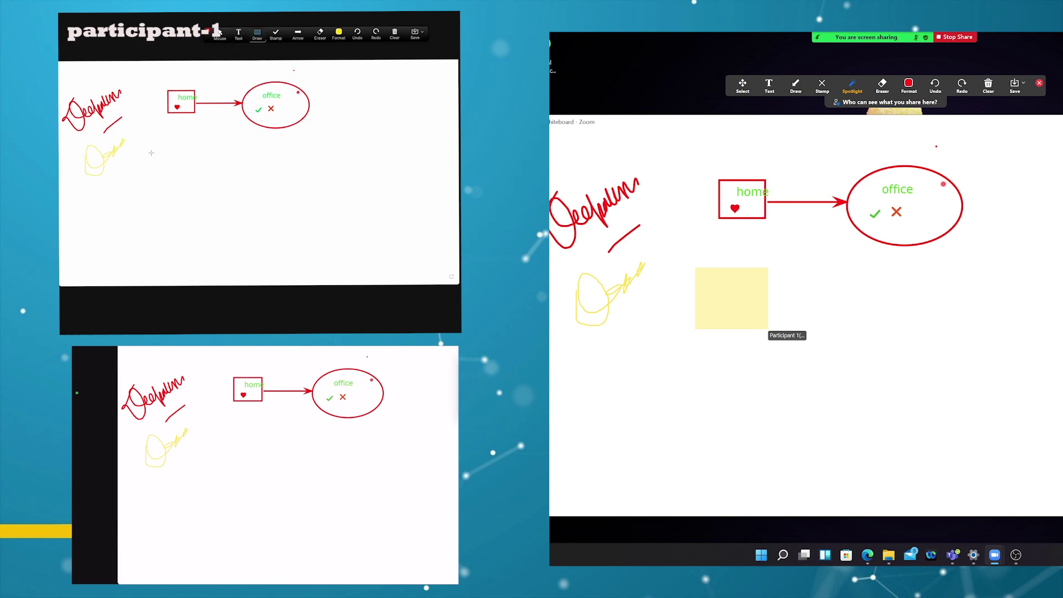
pyautogui.moveTo(154, 141)
pyautogui.mouseDown()
pyautogui.moveTo(196, 163)
pyautogui.moveTo(196, 177)
pyautogui.mouseUp()
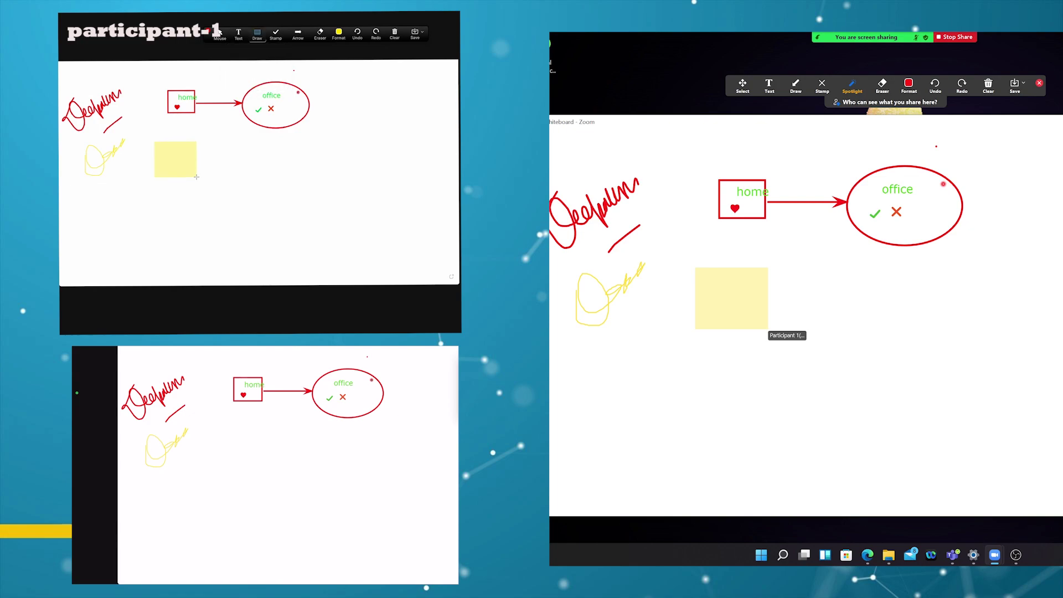
# Add a semi-transparent yellow ellipse and label the yellow square 'home' in blue.
pyautogui.click(257, 33)
pyautogui.click(278, 67)
pyautogui.moveTo(246, 140); pyautogui.dragTo(315, 196)
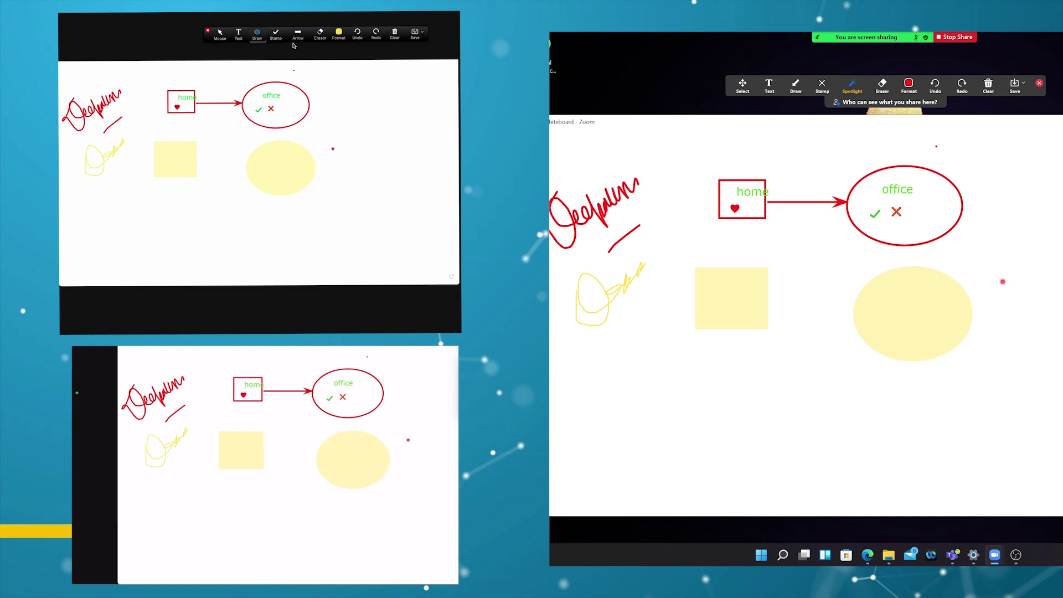
pyautogui.click(239, 34)
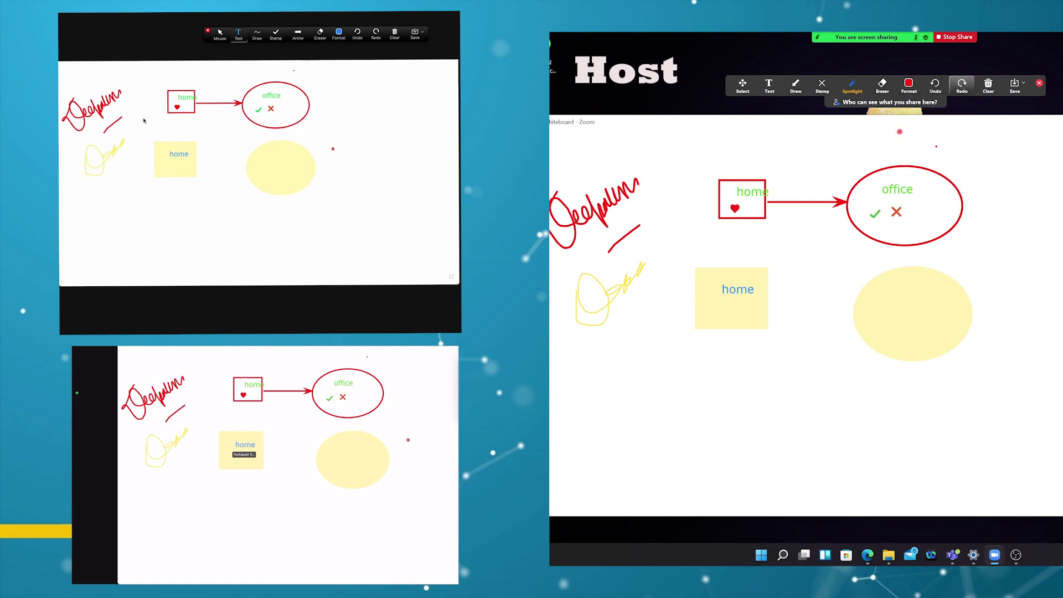
pyautogui.click(989, 85)
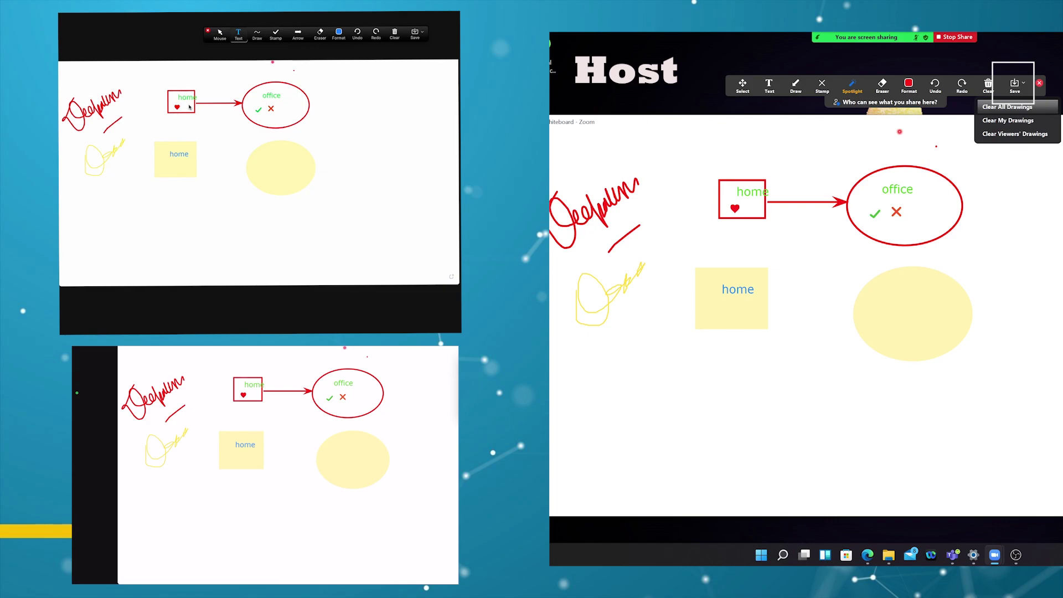
pyautogui.click(1007, 106)
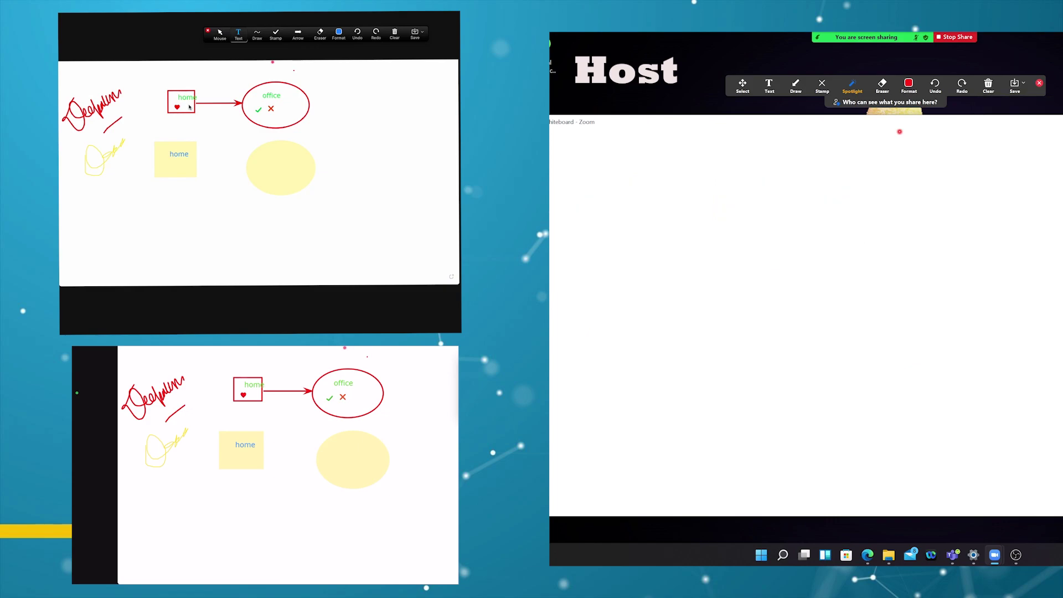
pyautogui.click(935, 84)
pyautogui.click(988, 85)
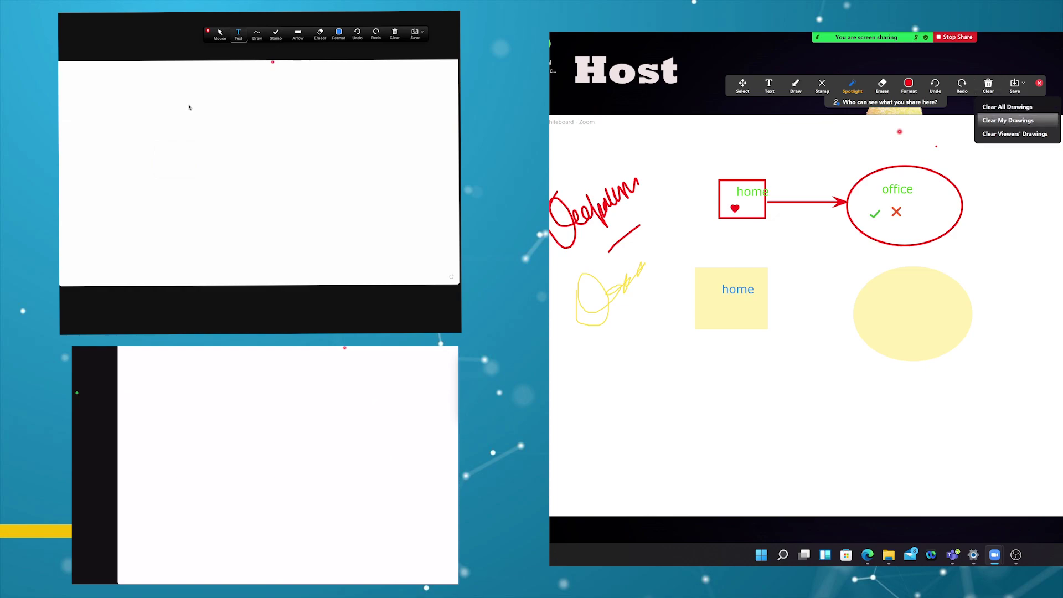
pyautogui.click(1008, 120)
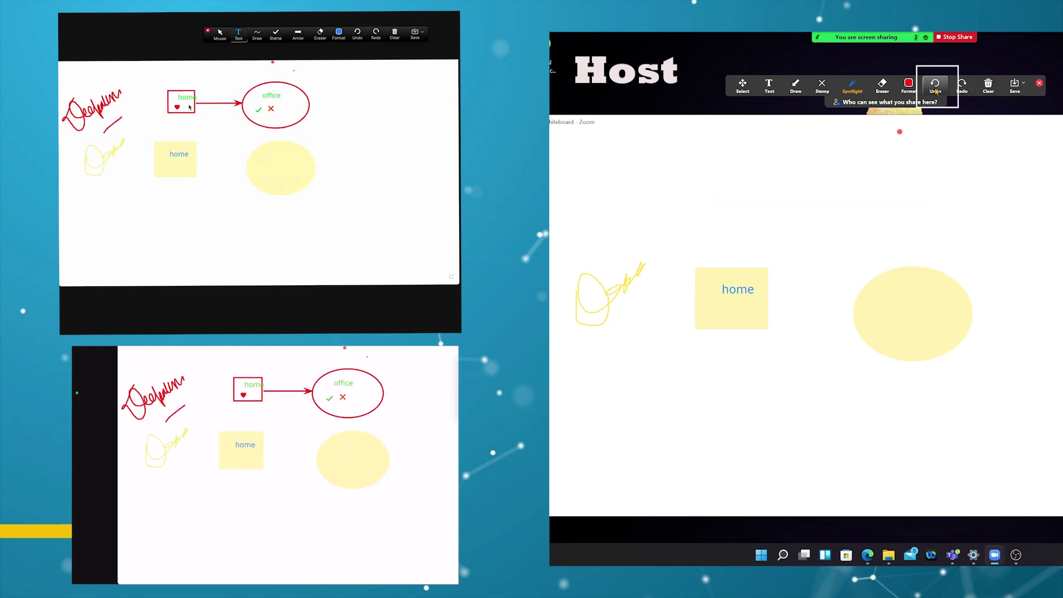
pyautogui.click(936, 88)
pyautogui.click(989, 86)
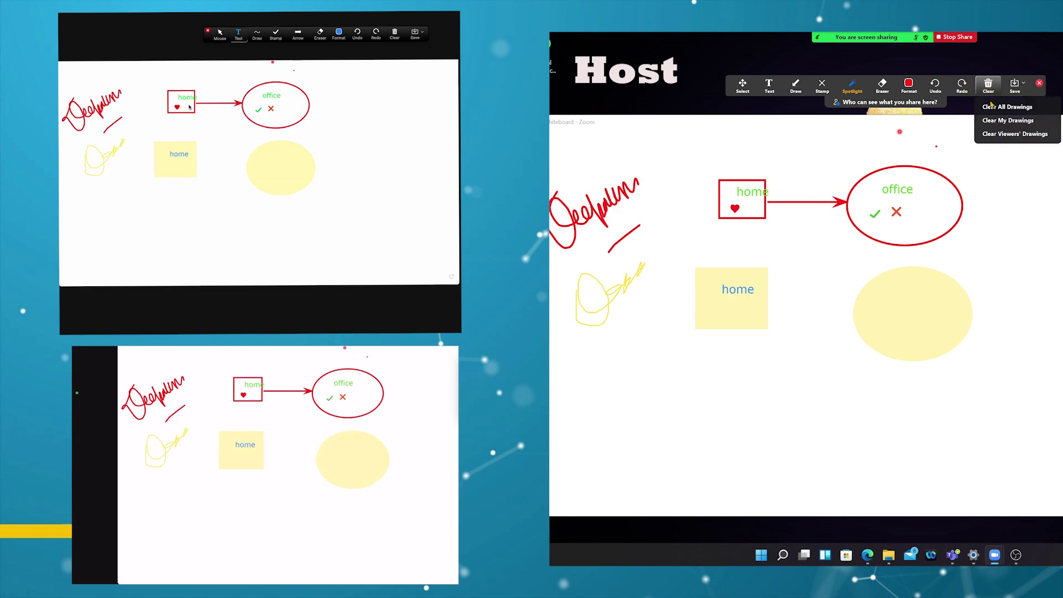
pyautogui.click(995, 134)
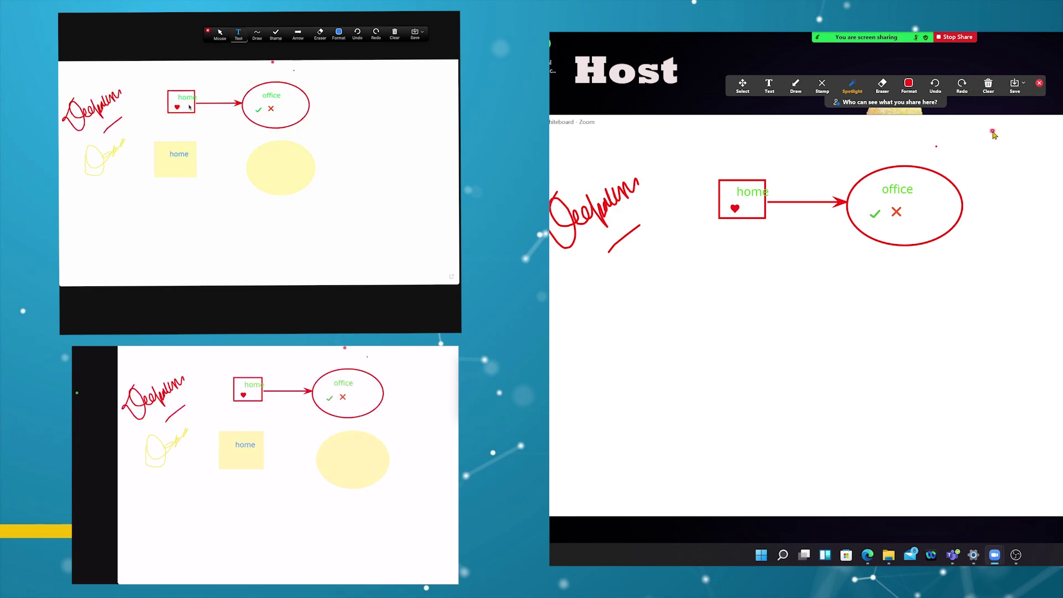
pyautogui.click(985, 85)
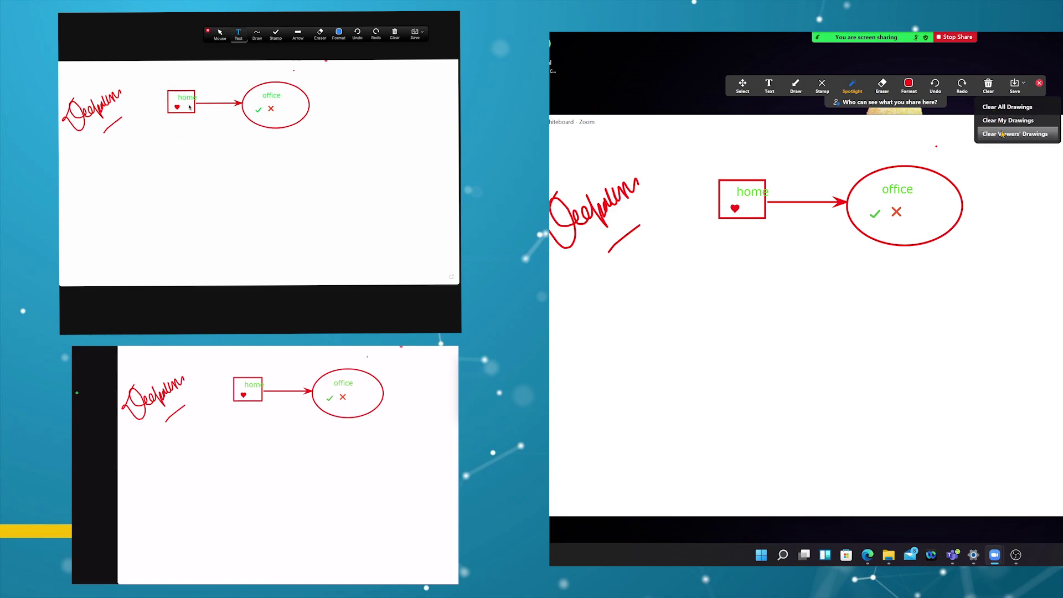
pyautogui.click(1002, 134)
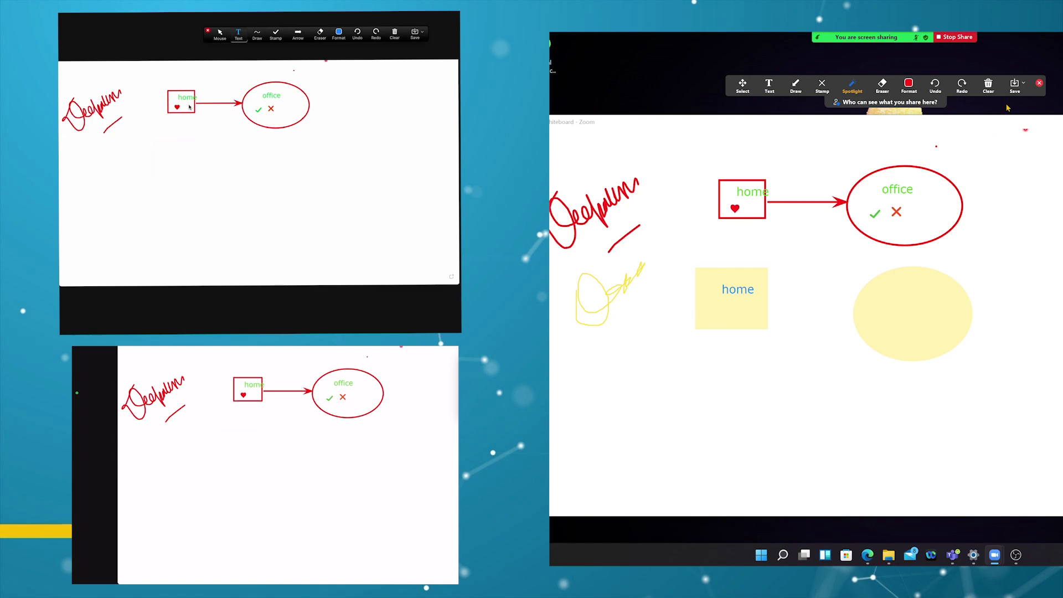
# Erase the green home and office labels, undoing the stray erase of the home box.
pyautogui.click(1020, 89)
pyautogui.click(908, 86)
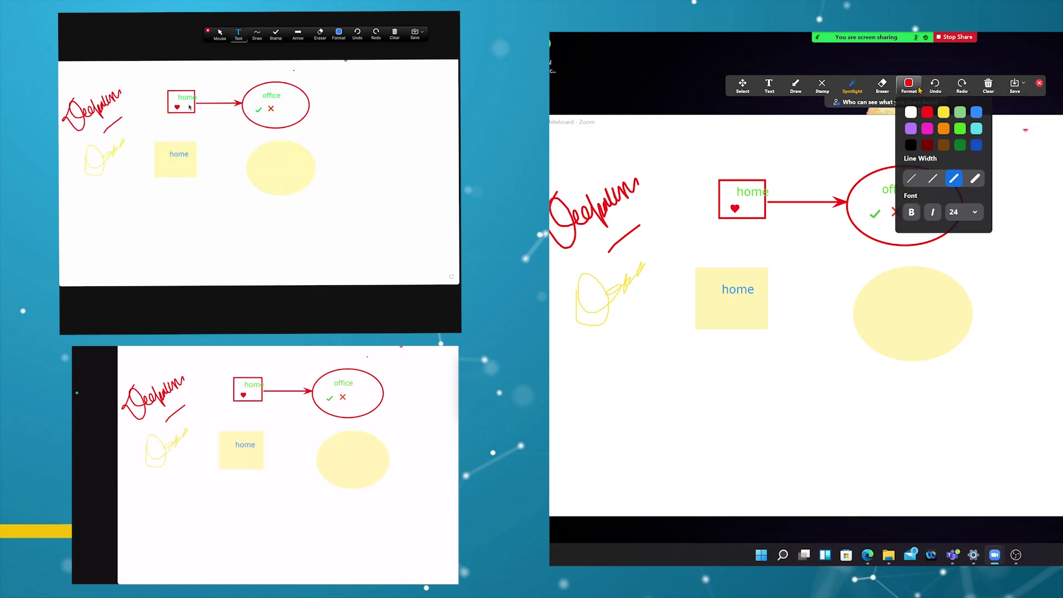
pyautogui.click(883, 86)
pyautogui.click(750, 193)
pyautogui.click(766, 188)
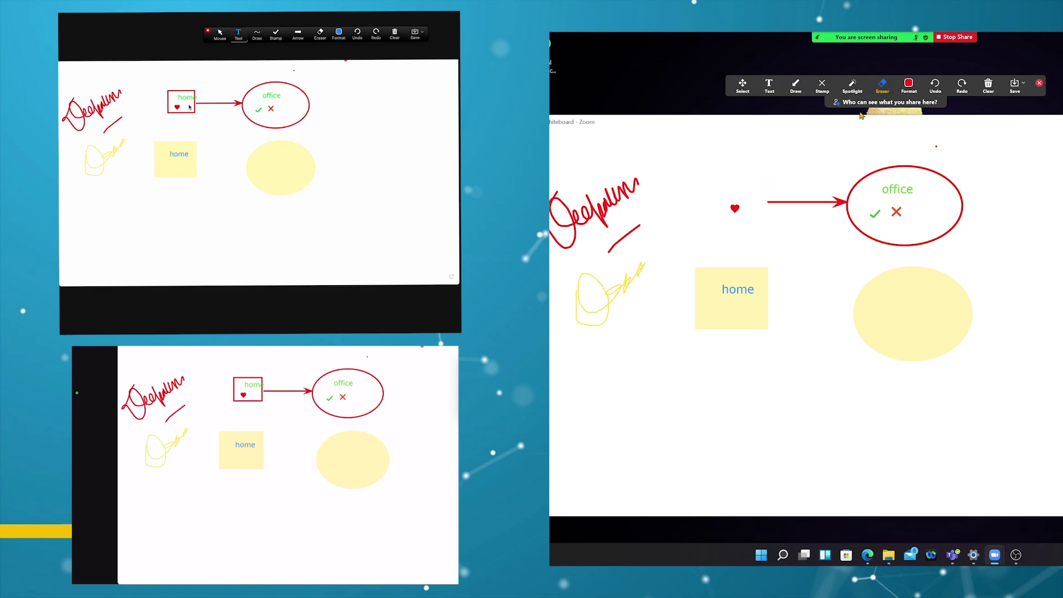
pyautogui.click(935, 86)
pyautogui.click(909, 85)
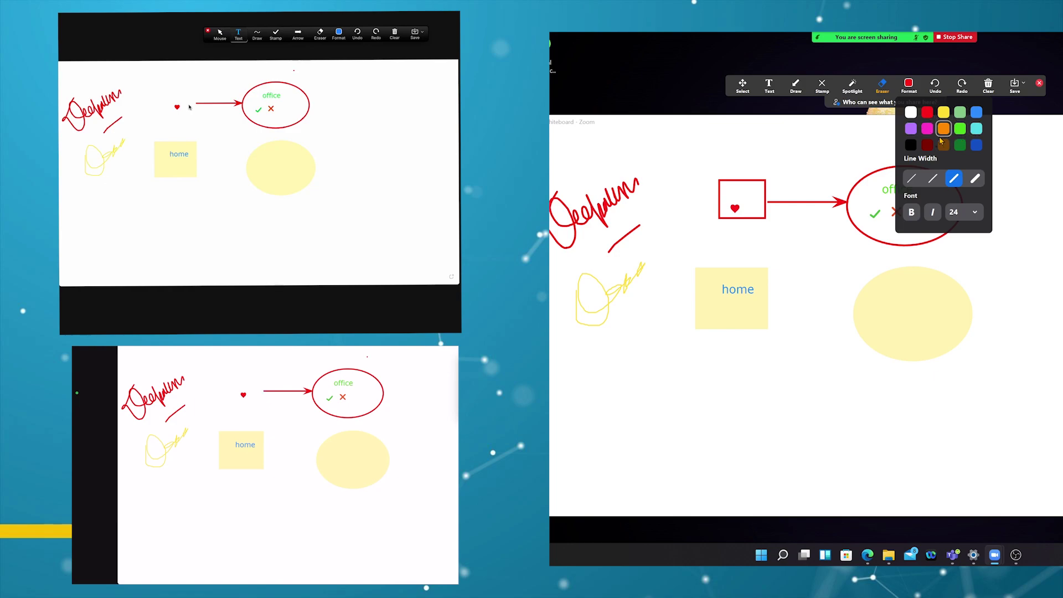
pyautogui.click(1007, 168)
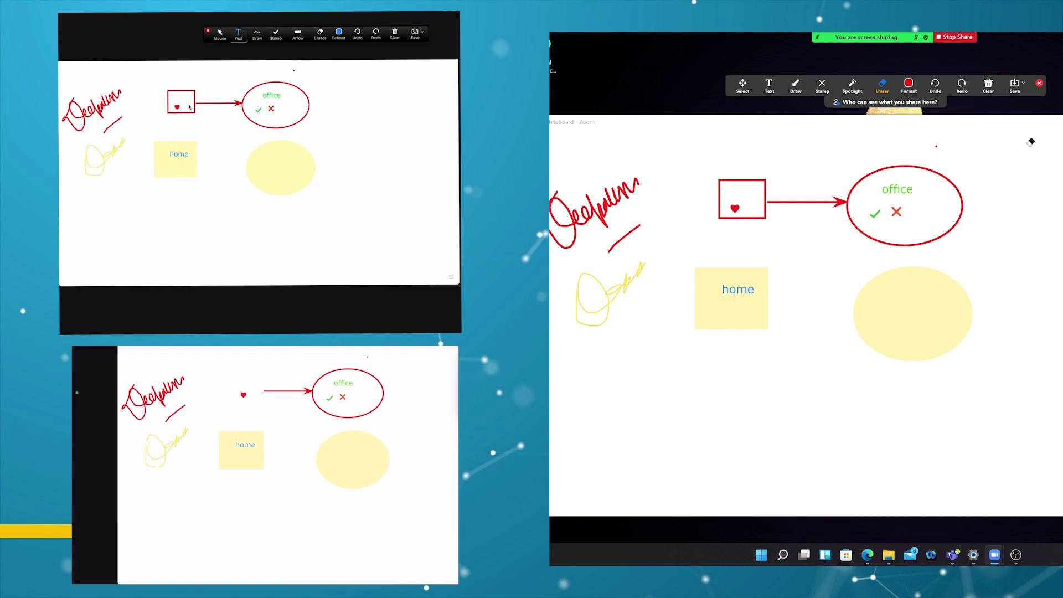
# Save the whiteboard as a PNG image.
pyautogui.click(1022, 84)
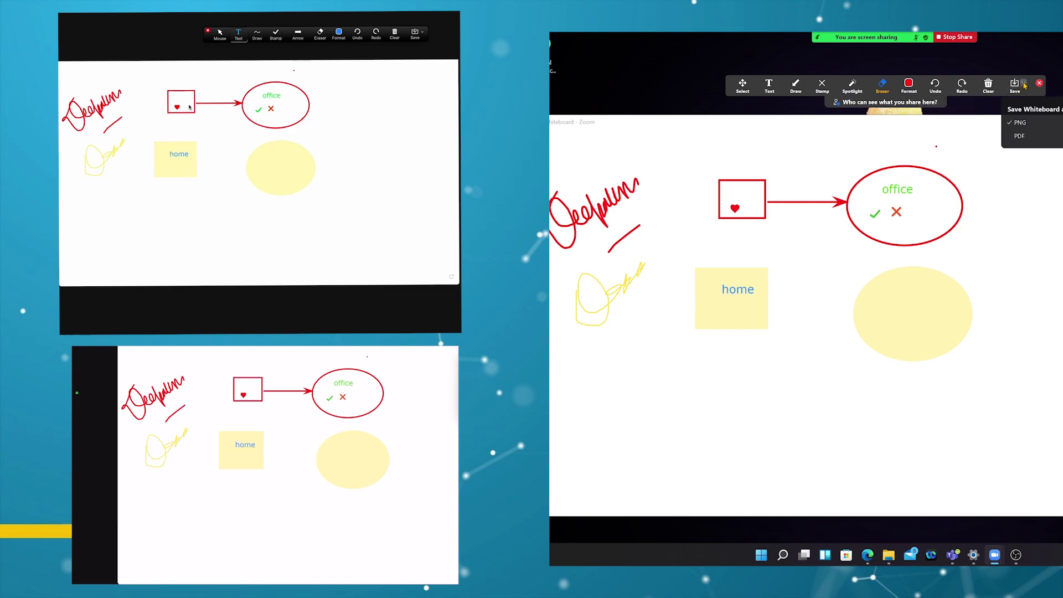
pyautogui.click(1026, 122)
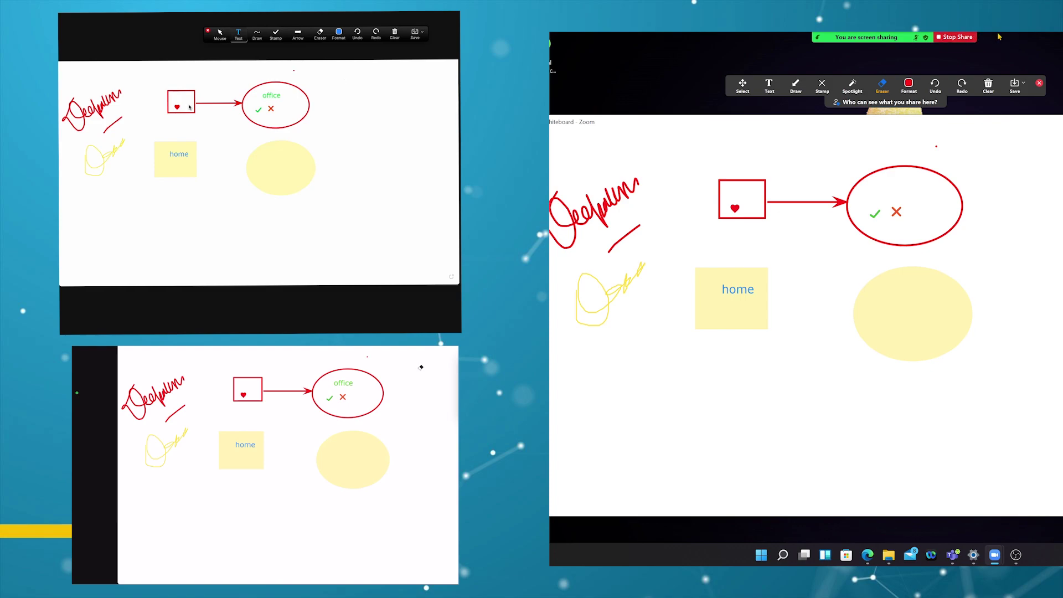
pyautogui.moveTo(918, 36)
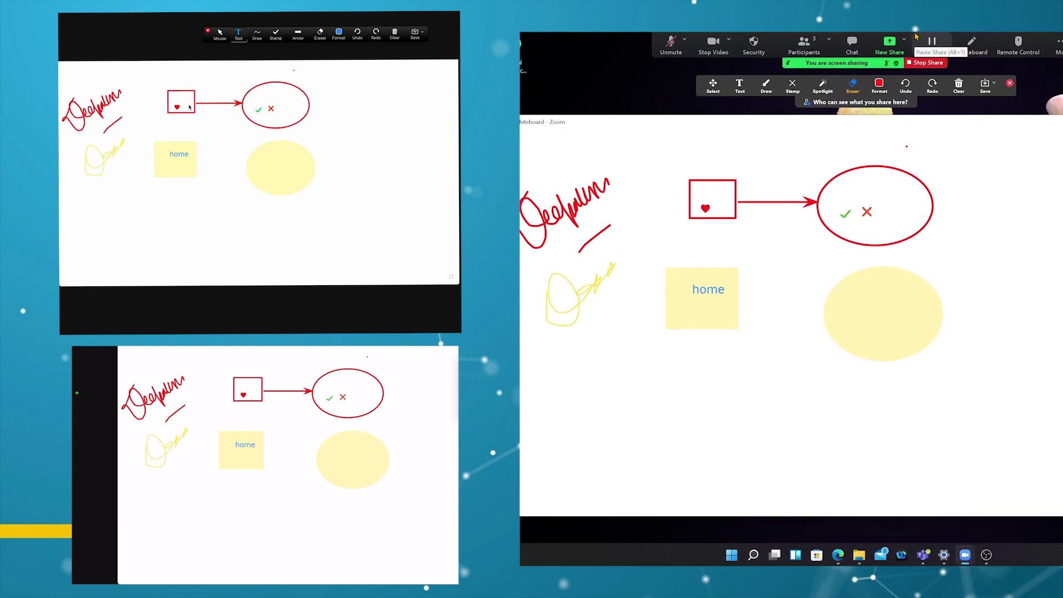
# Disable annotation for other participants from the More menu in the meeting controls.
pyautogui.click(1040, 44)
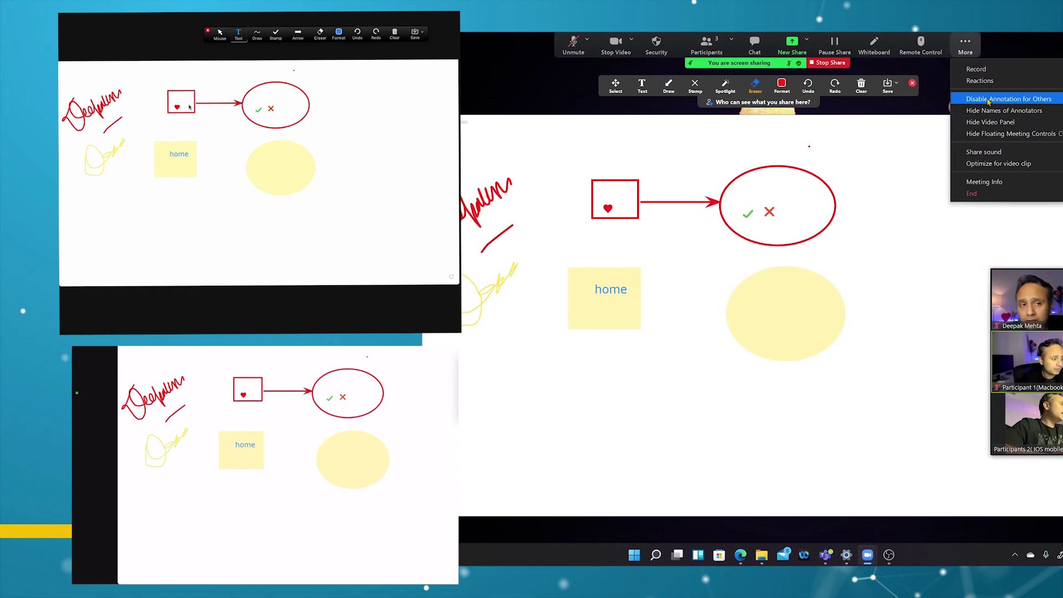
pyautogui.click(986, 99)
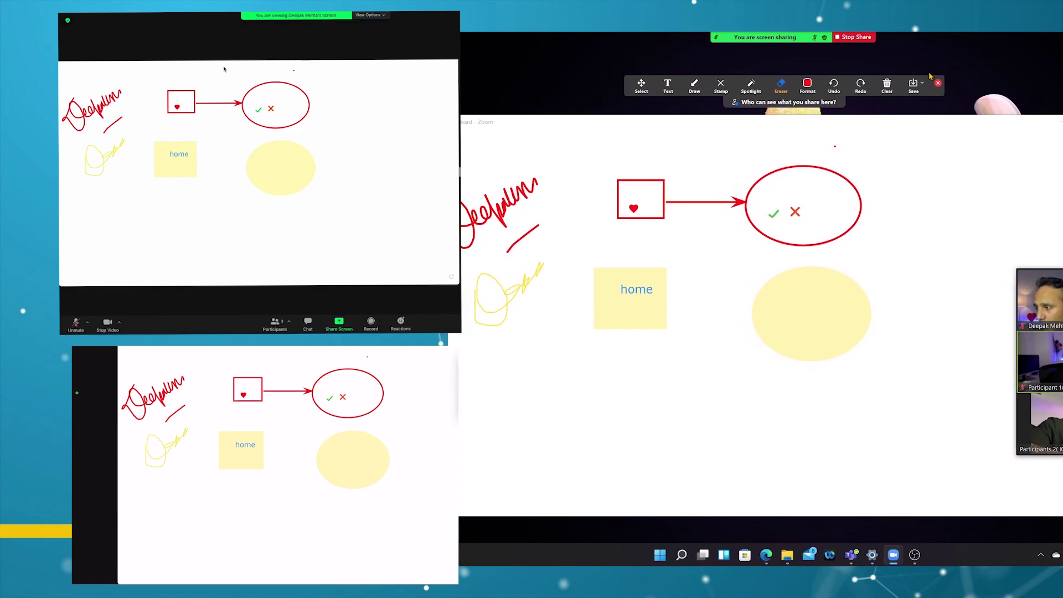
pyautogui.click(385, 17)
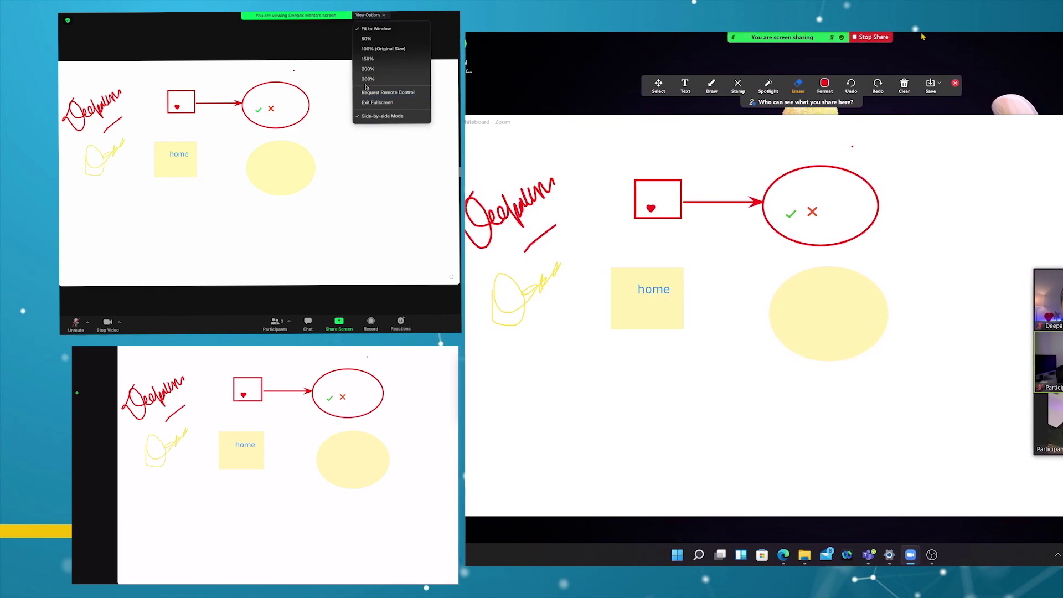
pyautogui.moveTo(885, 37)
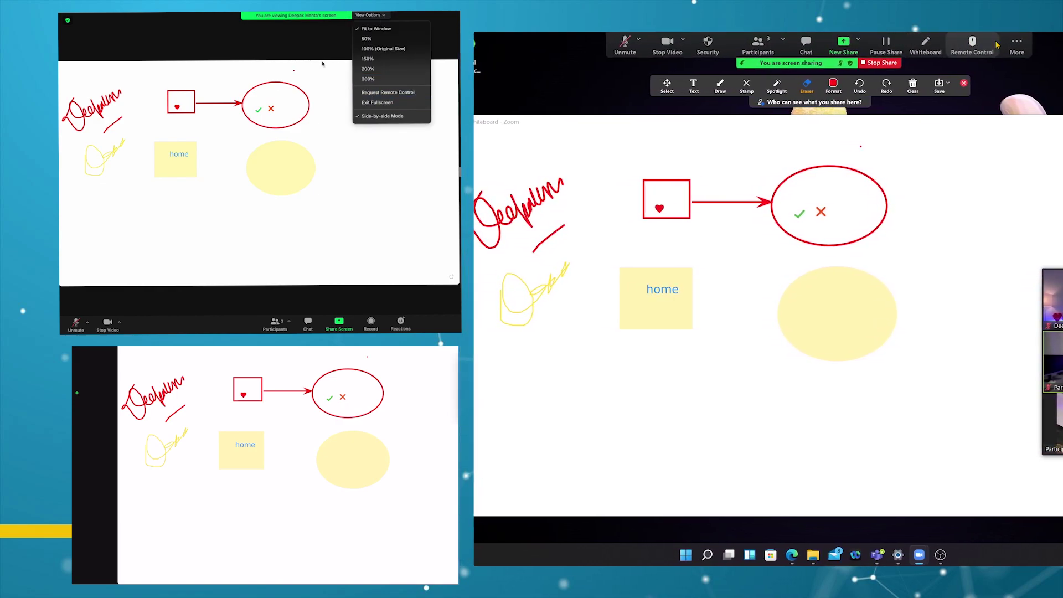
pyautogui.click(1023, 44)
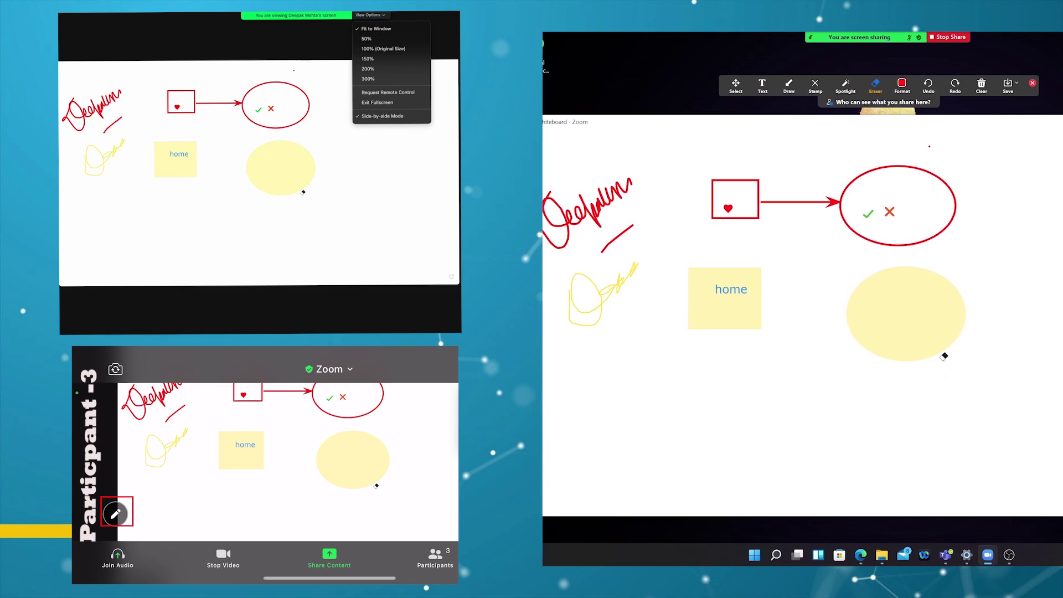
# On the phone, switch to the pen and draw a green wavy line along the whiteboard's bottom.
pyautogui.click(115, 513)
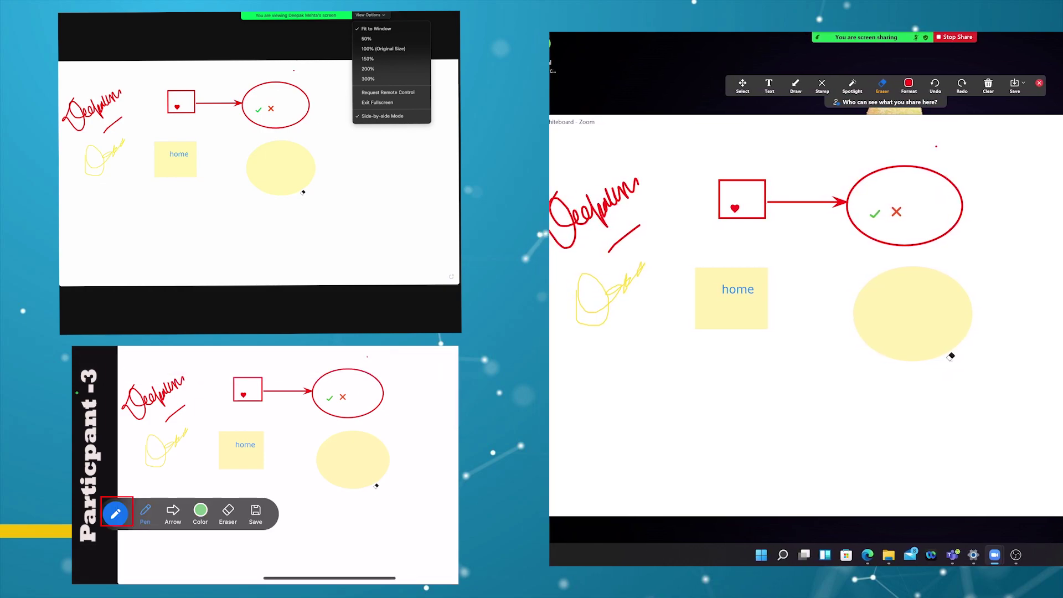
pyautogui.click(145, 514)
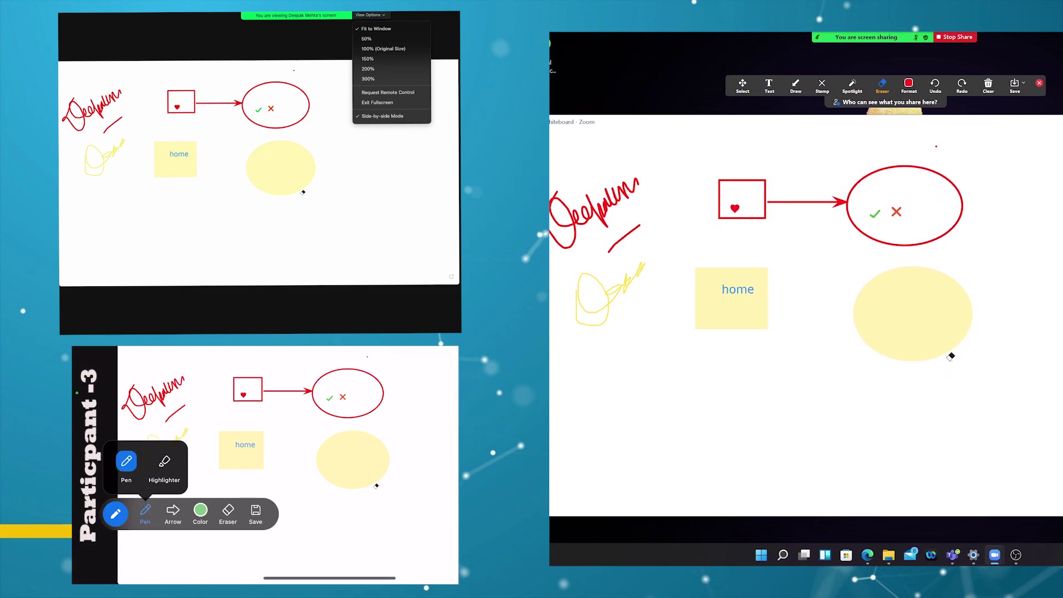
pyautogui.click(124, 460)
pyautogui.moveTo(166, 551)
pyautogui.mouseDown()
pyautogui.moveTo(205, 557)
pyautogui.moveTo(364, 520)
pyautogui.mouseUp()
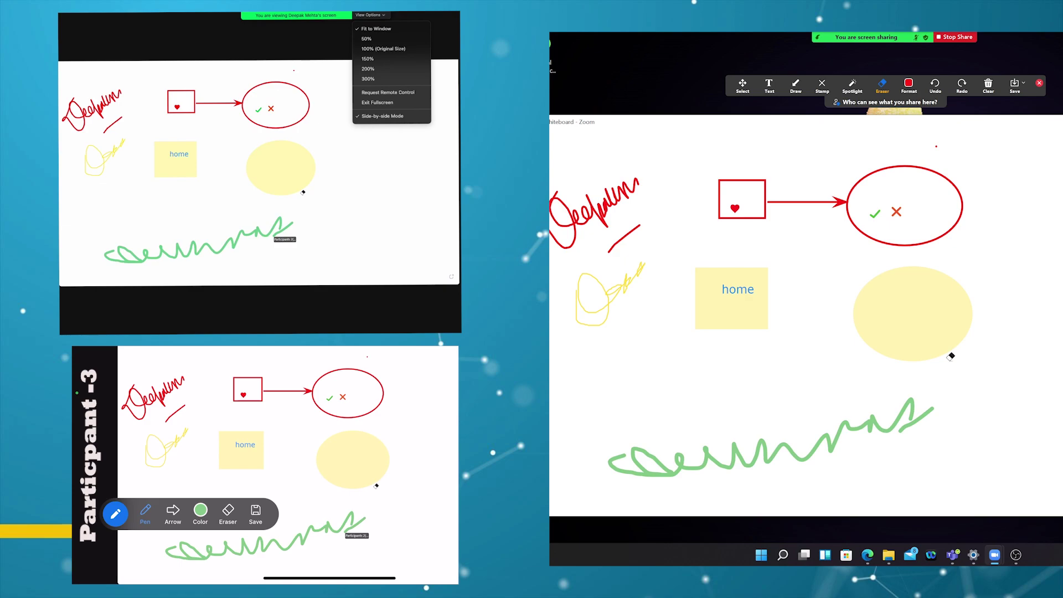